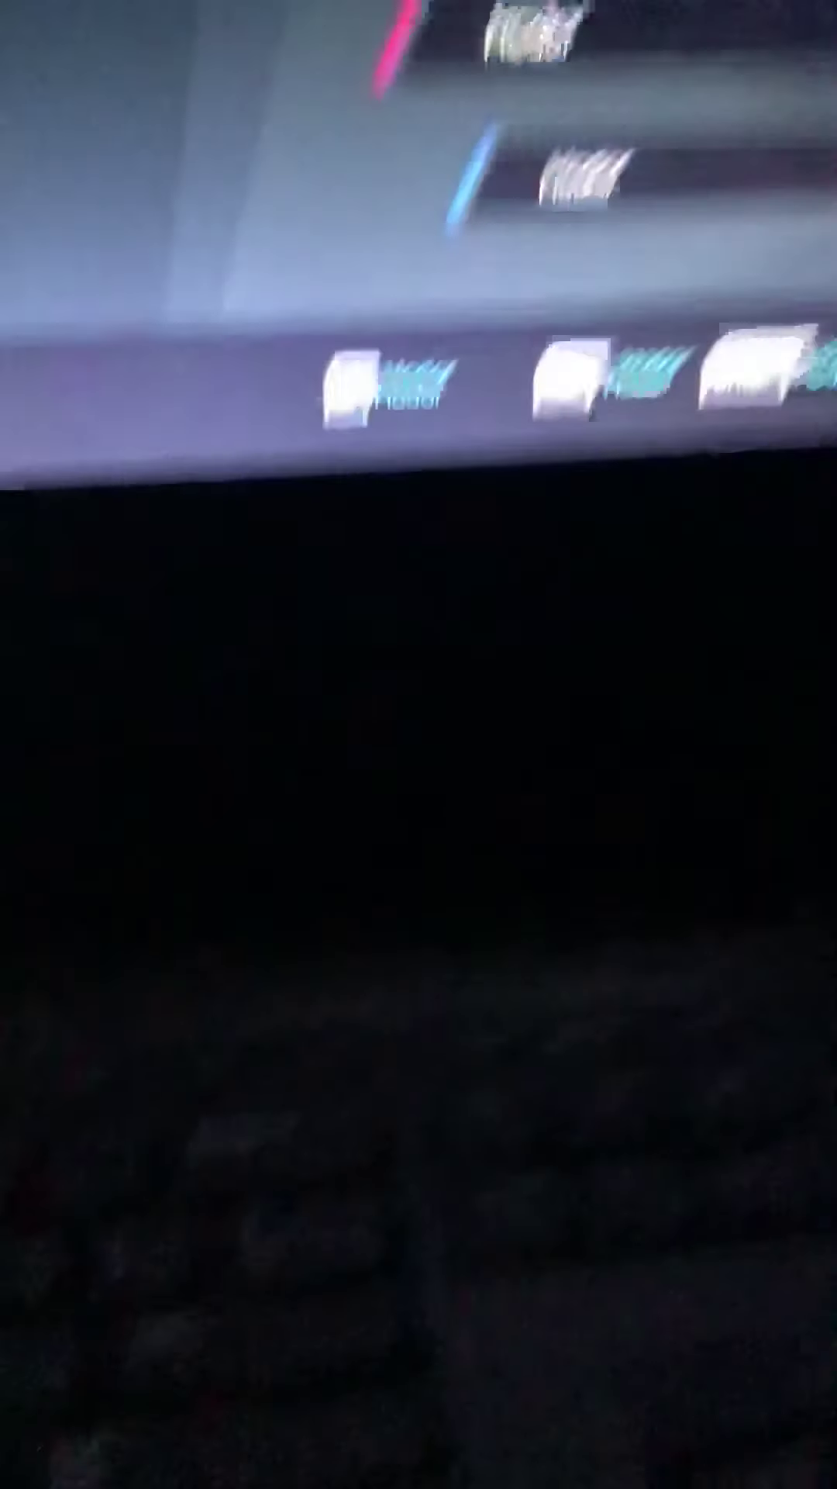
pyautogui.press('Escape')
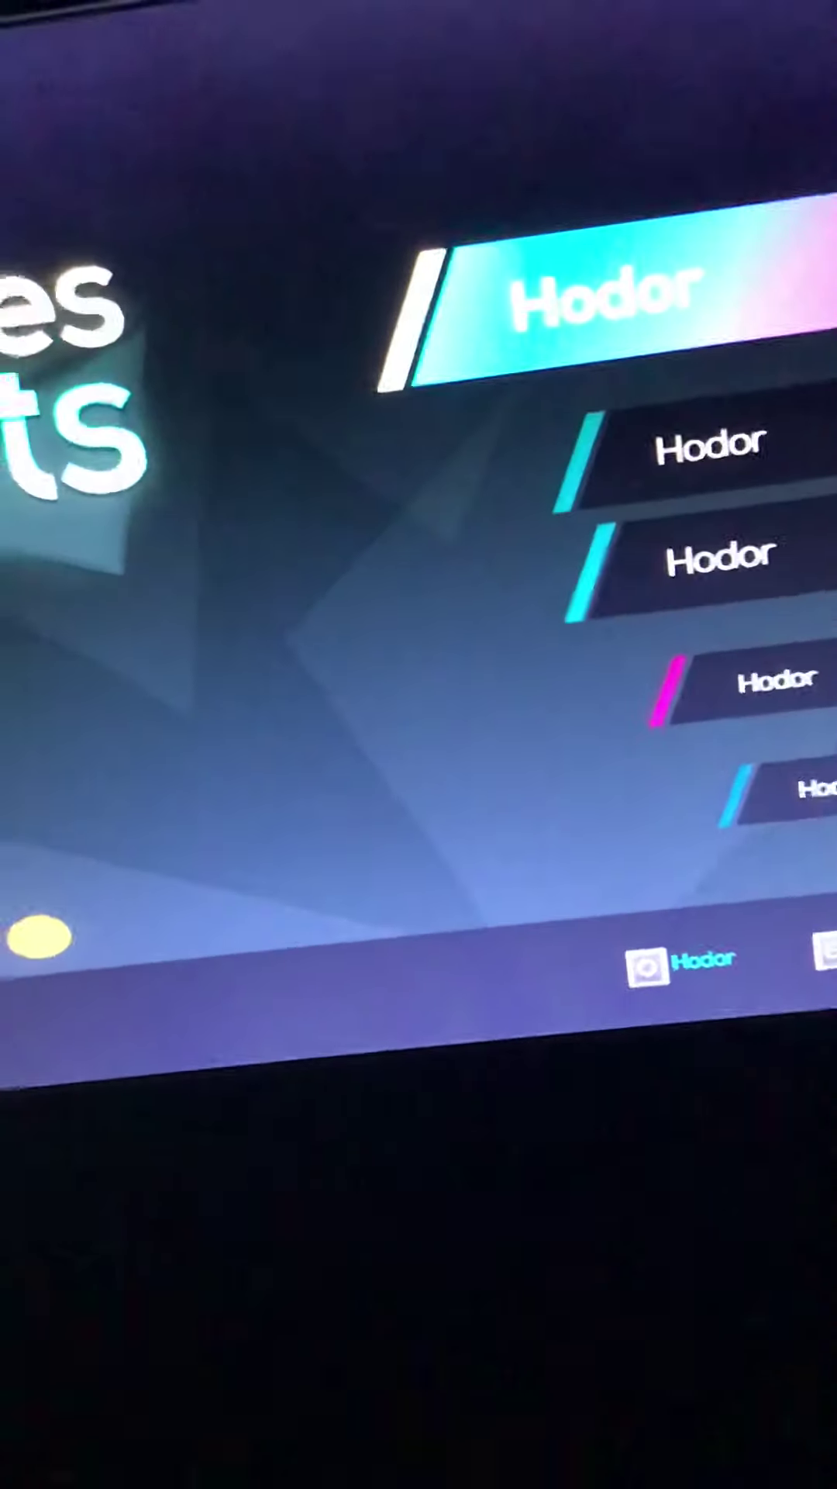
pyautogui.press('Return')
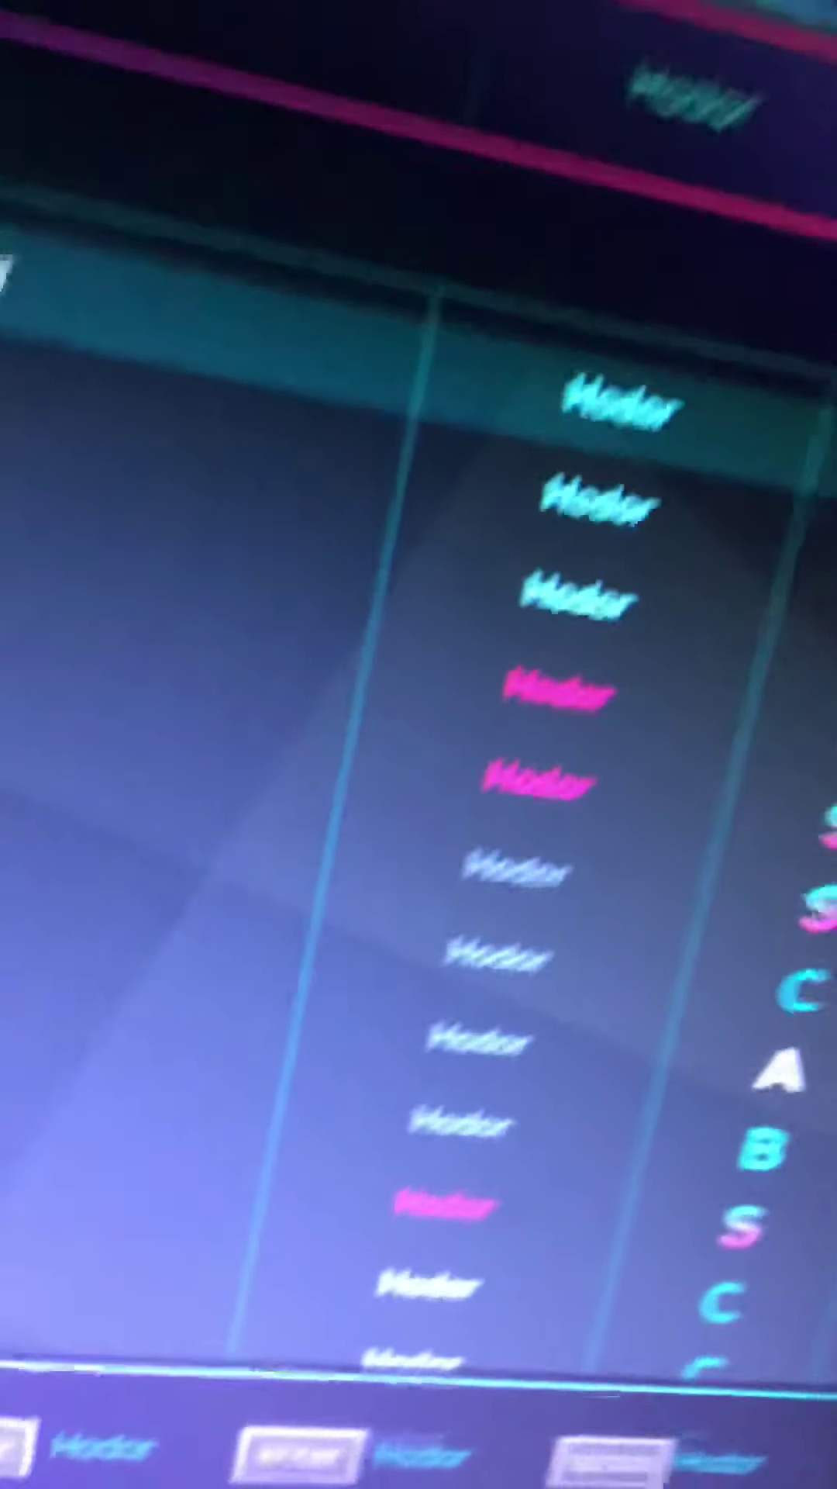
pyautogui.press('Down')
pyautogui.press('Down')
pyautogui.press('Down')
pyautogui.press('Down')
pyautogui.press('Down')
pyautogui.press('Down')
pyautogui.press('Down')
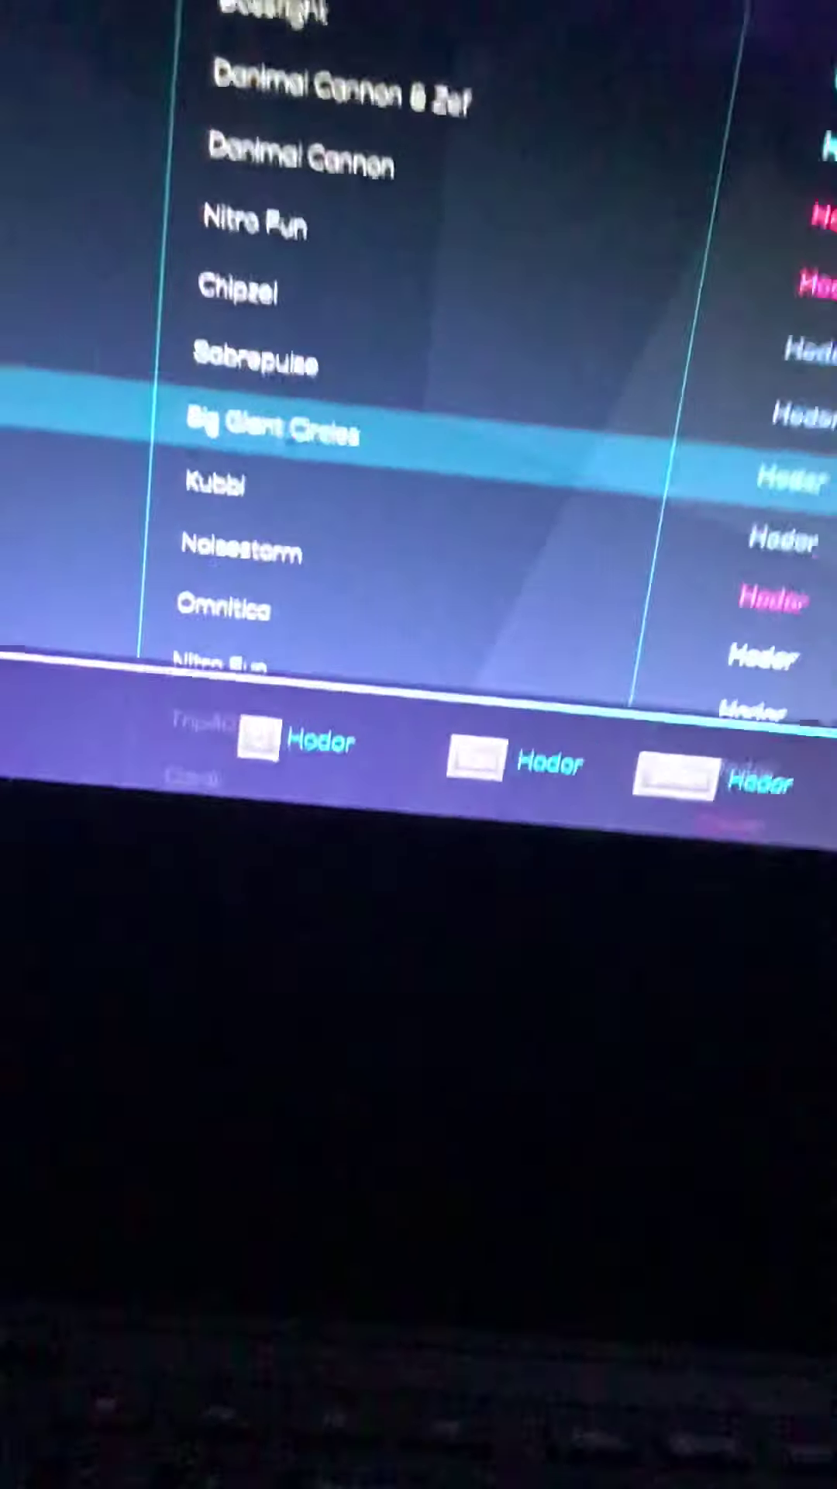
pyautogui.press('Down')
pyautogui.press('Down')
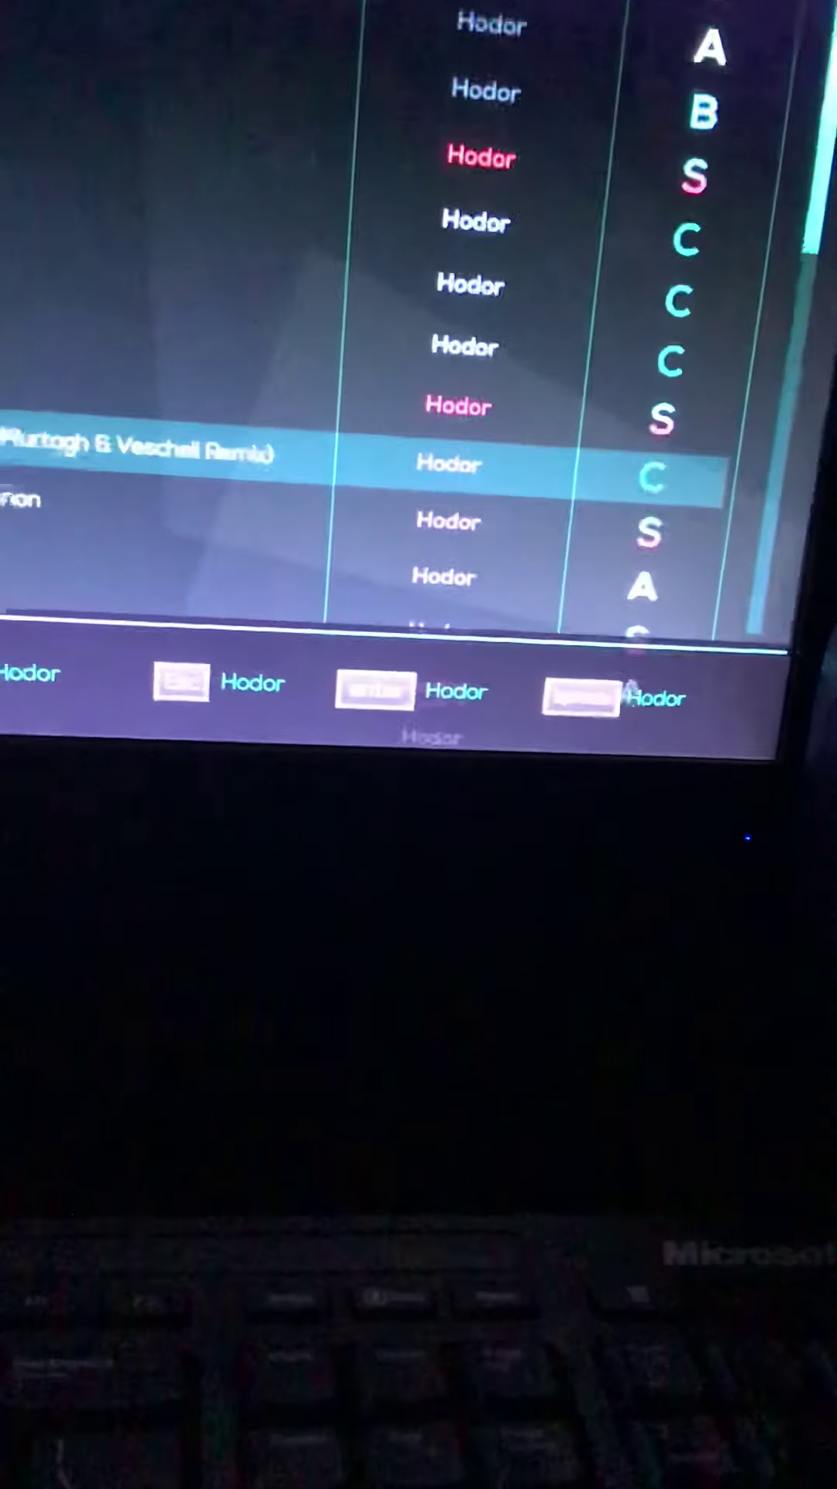